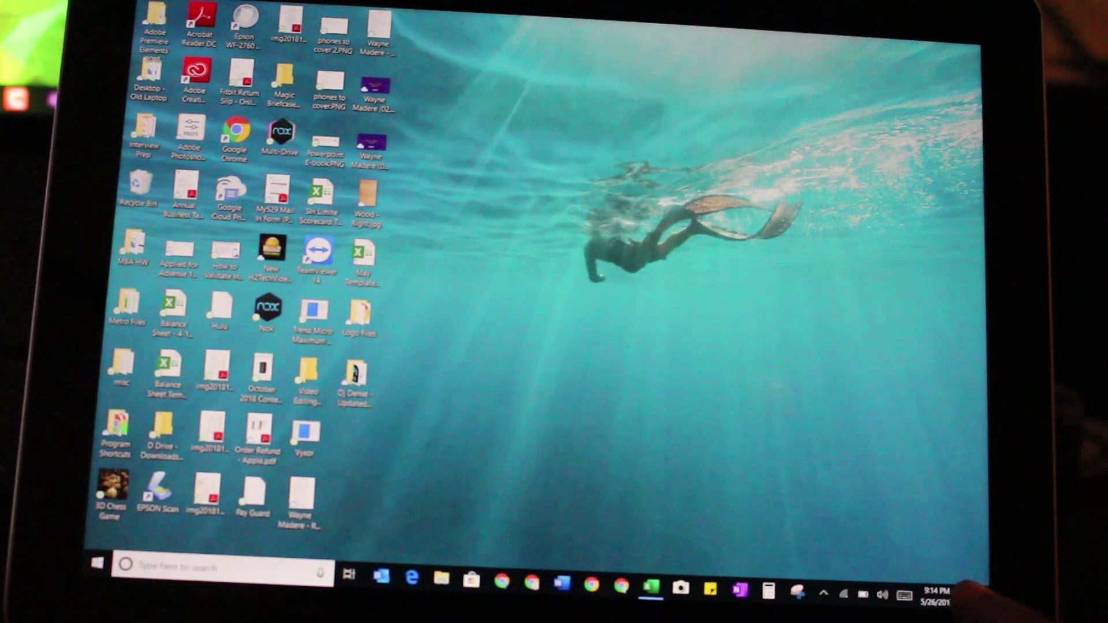
- Set the tablet's 'Projecting to this PC' option to Available everywhere, then close Settings
{"action": "left_click", "coordinate": [965, 593]}
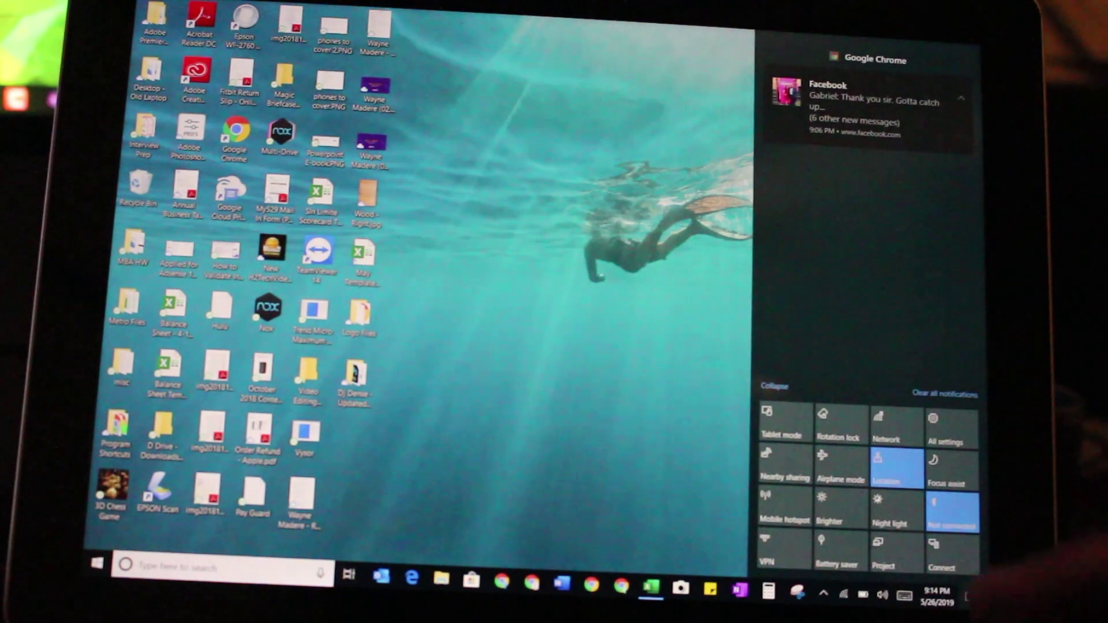
{"action": "left_click", "coordinate": [966, 594]}
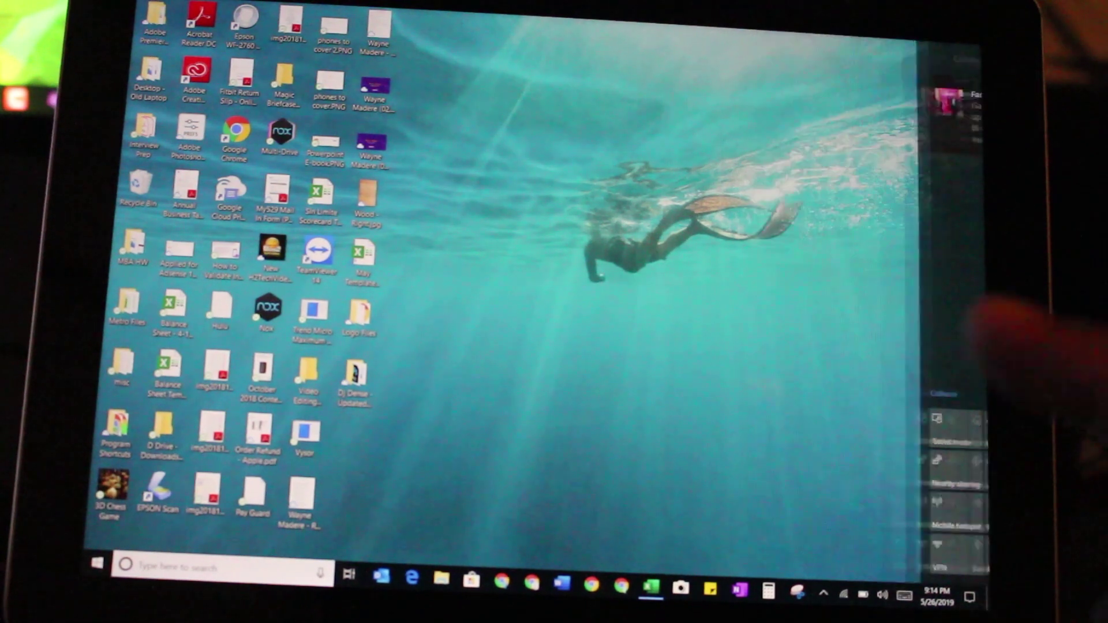
{"action": "left_click", "coordinate": [957, 429]}
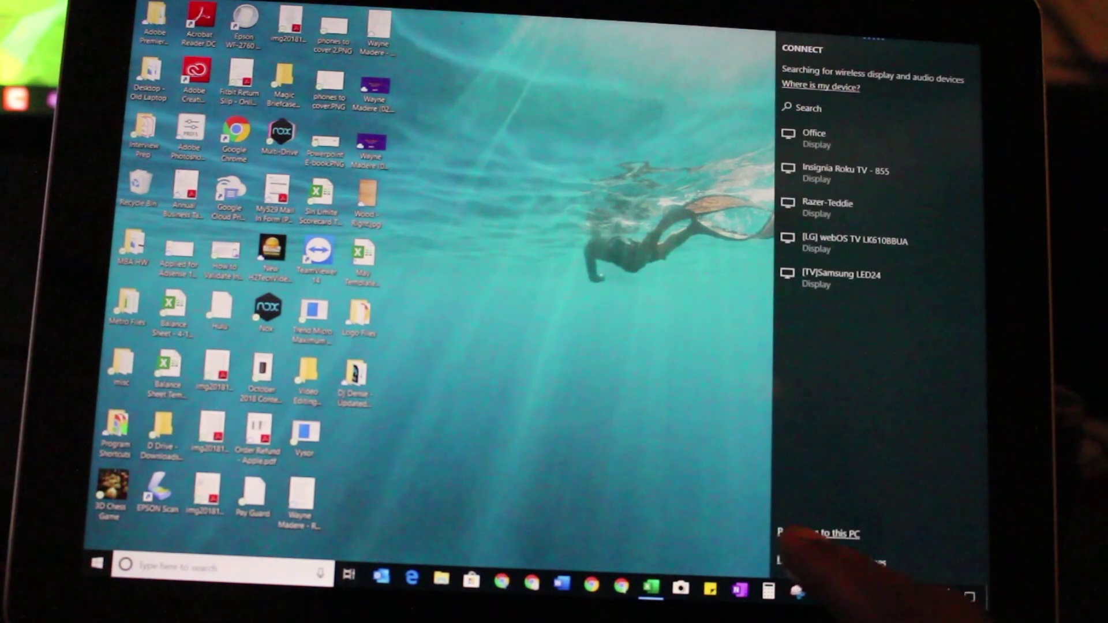
{"action": "left_click", "coordinate": [818, 534]}
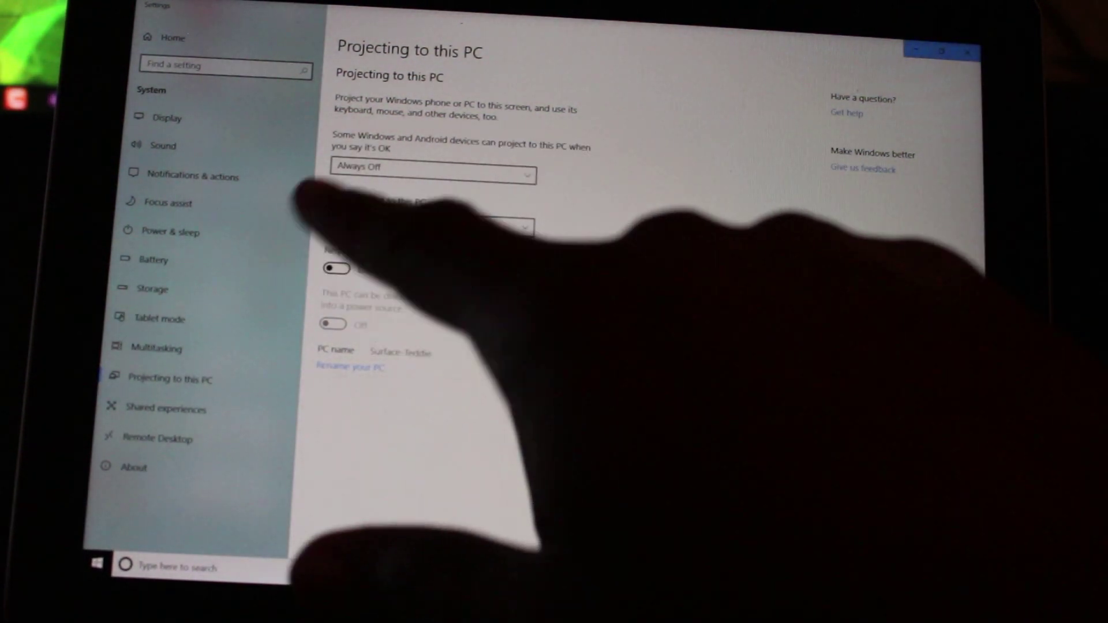
{"action": "left_click", "coordinate": [390, 166]}
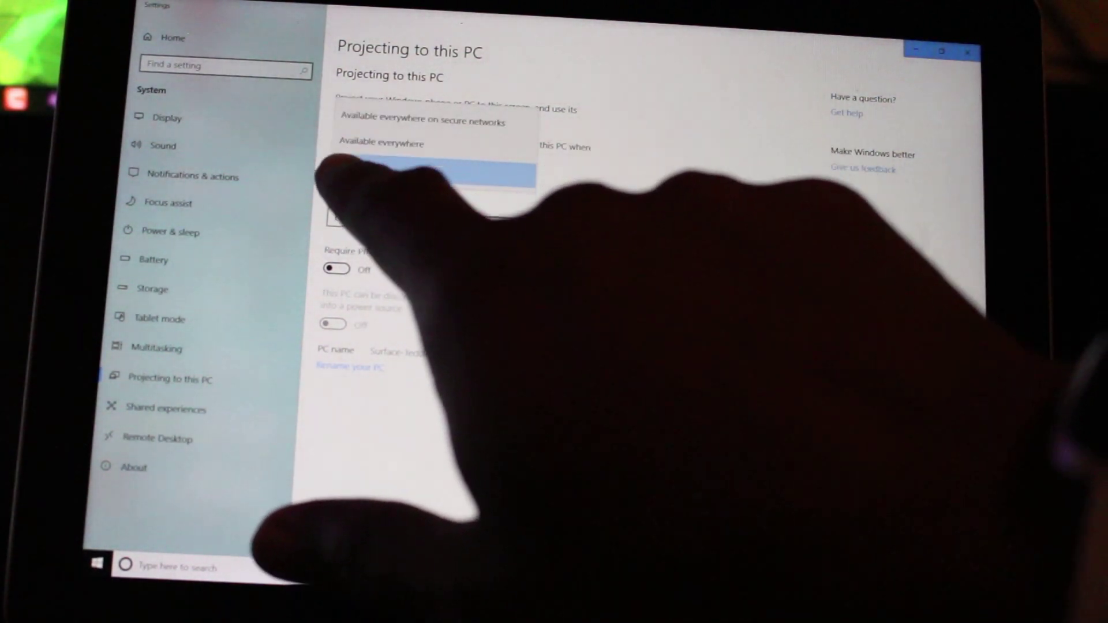
{"action": "left_click", "coordinate": [385, 140]}
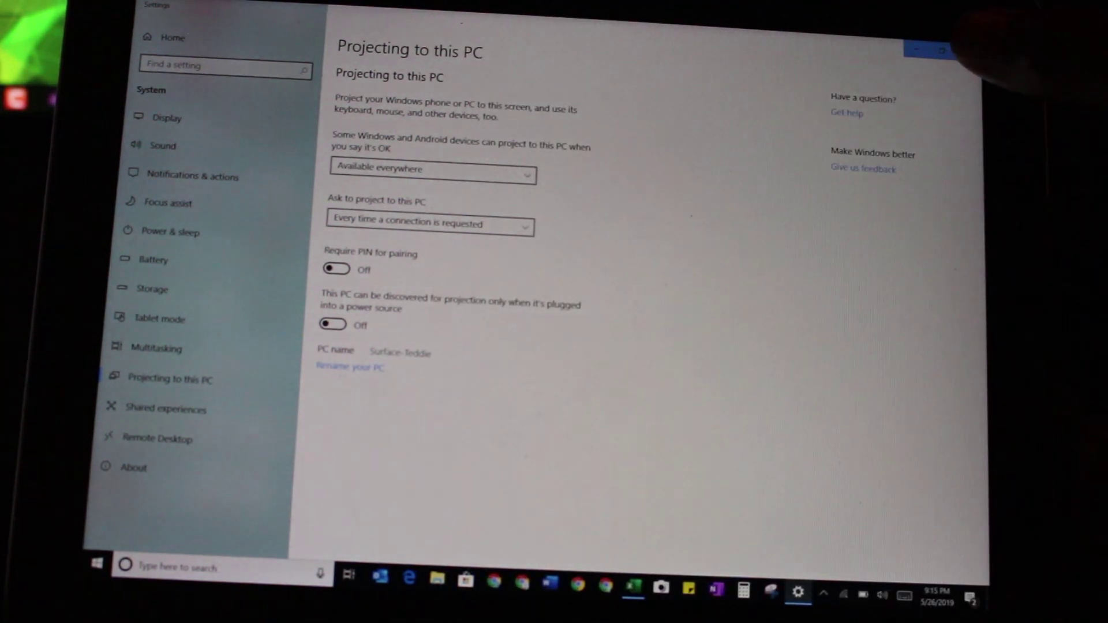
{"action": "left_click", "coordinate": [968, 50]}
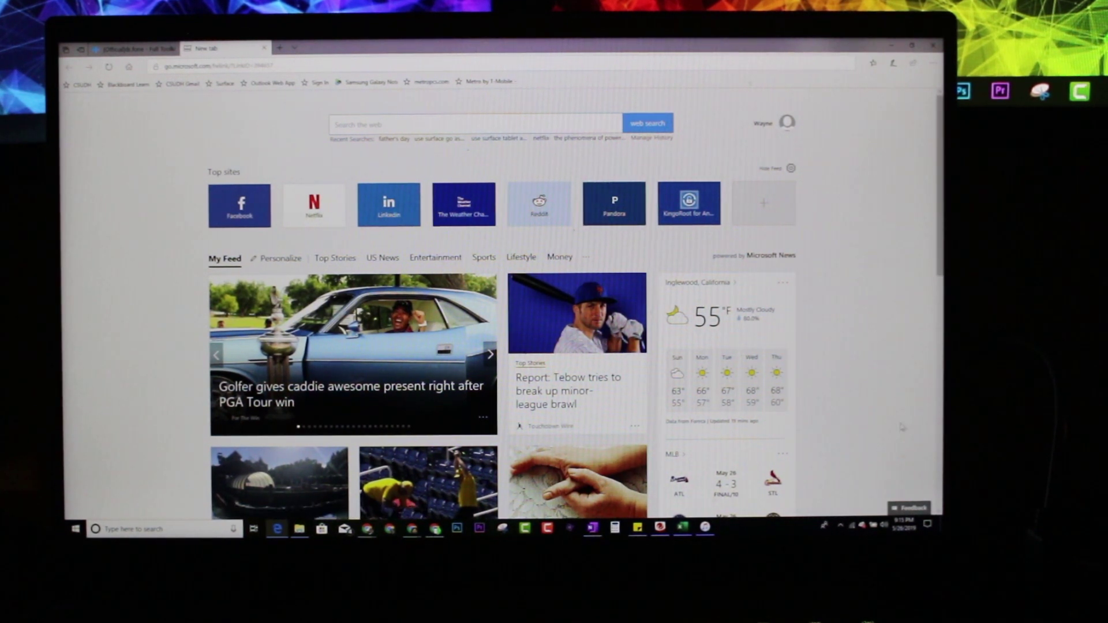
- Start projecting the PC to the Surface tablet from Action Center's wireless display list
{"action": "left_click", "coordinate": [930, 525]}
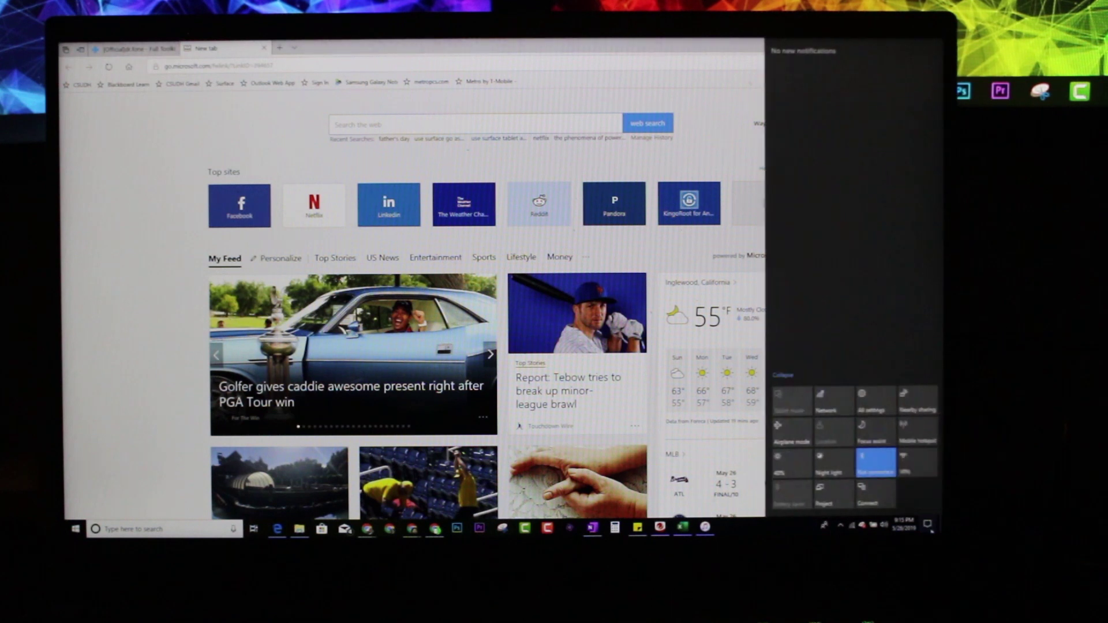
{"action": "left_click", "coordinate": [879, 503]}
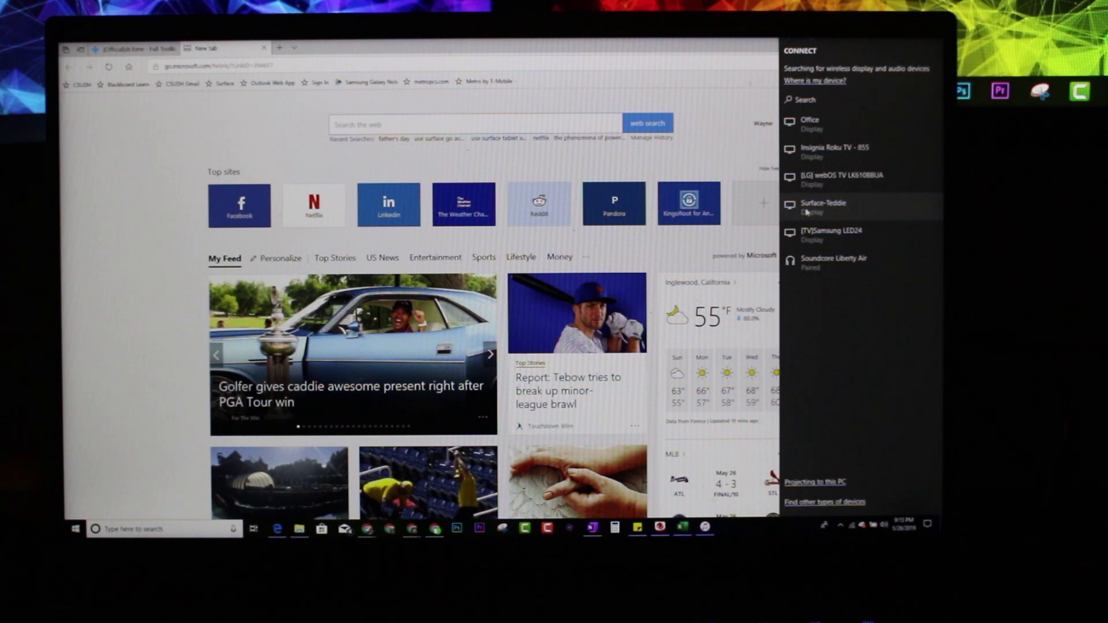
{"action": "left_click", "coordinate": [839, 209]}
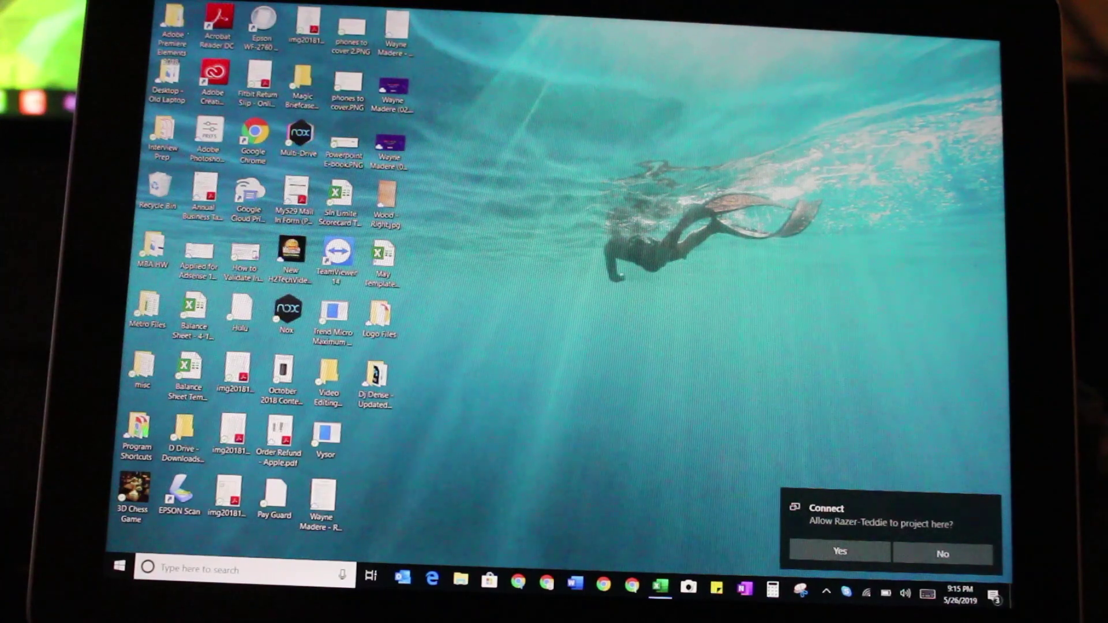
- Allow Razer-Teddie's incoming projection on the tablet by answering Yes
{"action": "left_click", "coordinate": [840, 552]}
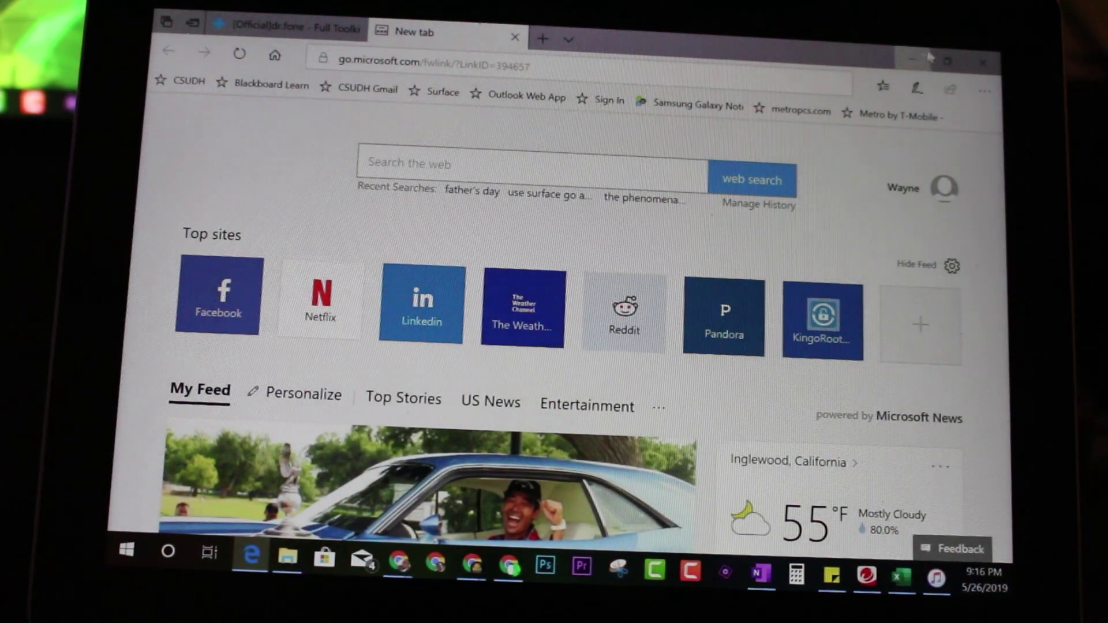
- Close the browser and bring up Display settings fully on screen
{"action": "left_click", "coordinate": [983, 61]}
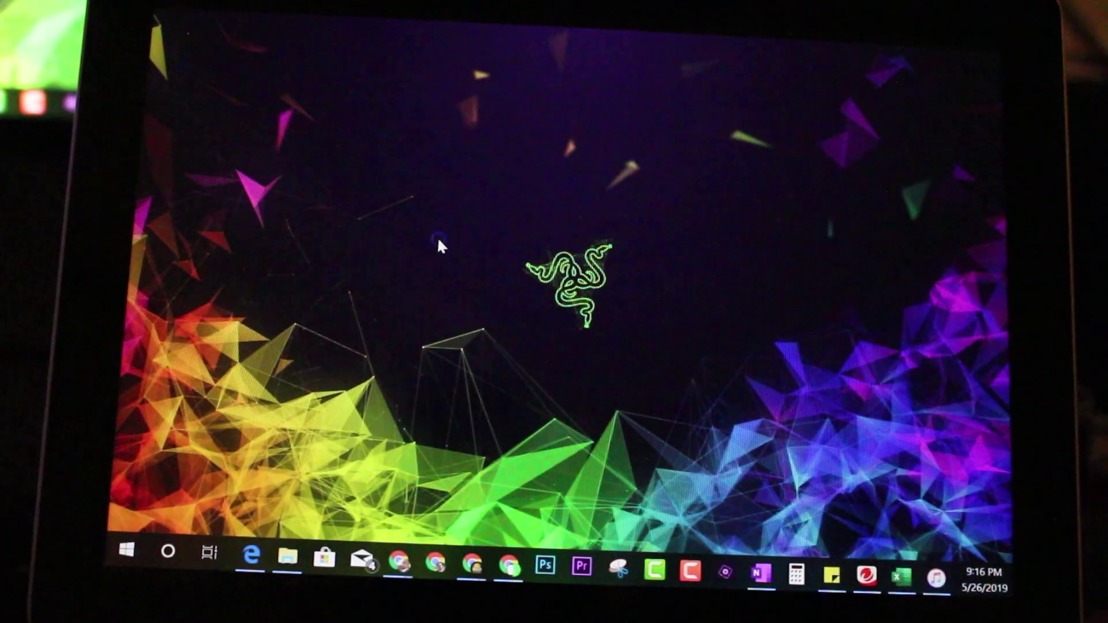
{"action": "right_click", "coordinate": [438, 237]}
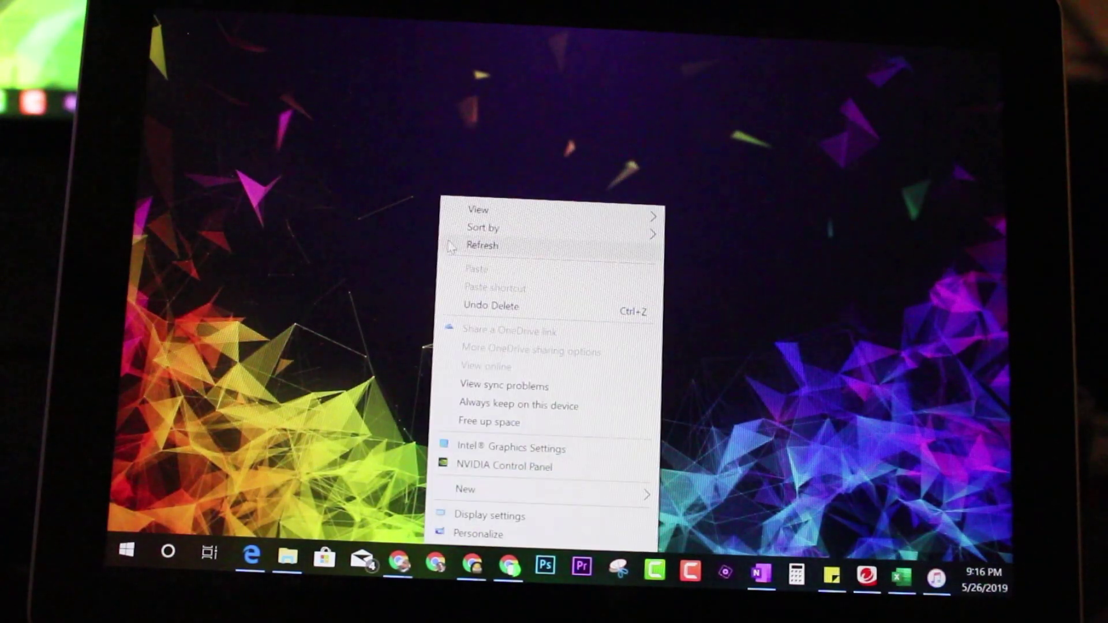
{"action": "left_click", "coordinate": [510, 521]}
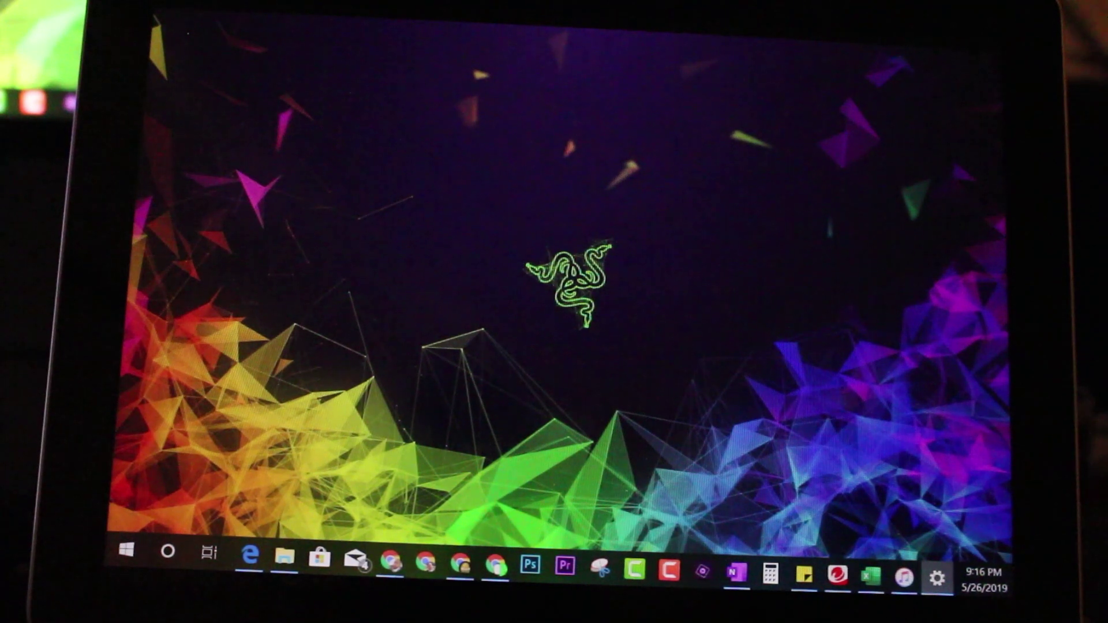
{"action": "mouse_move", "coordinate": [113, 181]}
{"action": "left_mouse_down"}
{"action": "mouse_move", "coordinate": [687, 180]}
{"action": "mouse_move", "coordinate": [687, 9]}
{"action": "left_mouse_up"}
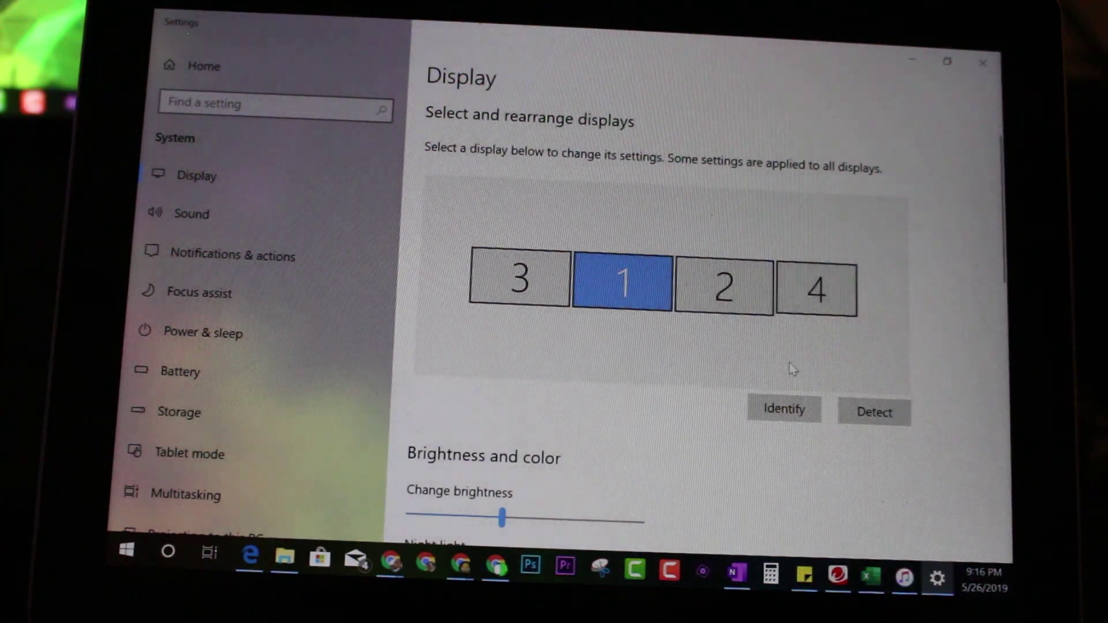
{"action": "scroll", "coordinate": [791, 369], "scroll_direction": "down", "scroll_amount": 5}
{"action": "scroll", "coordinate": [606, 390], "scroll_direction": "down", "scroll_amount": 3}
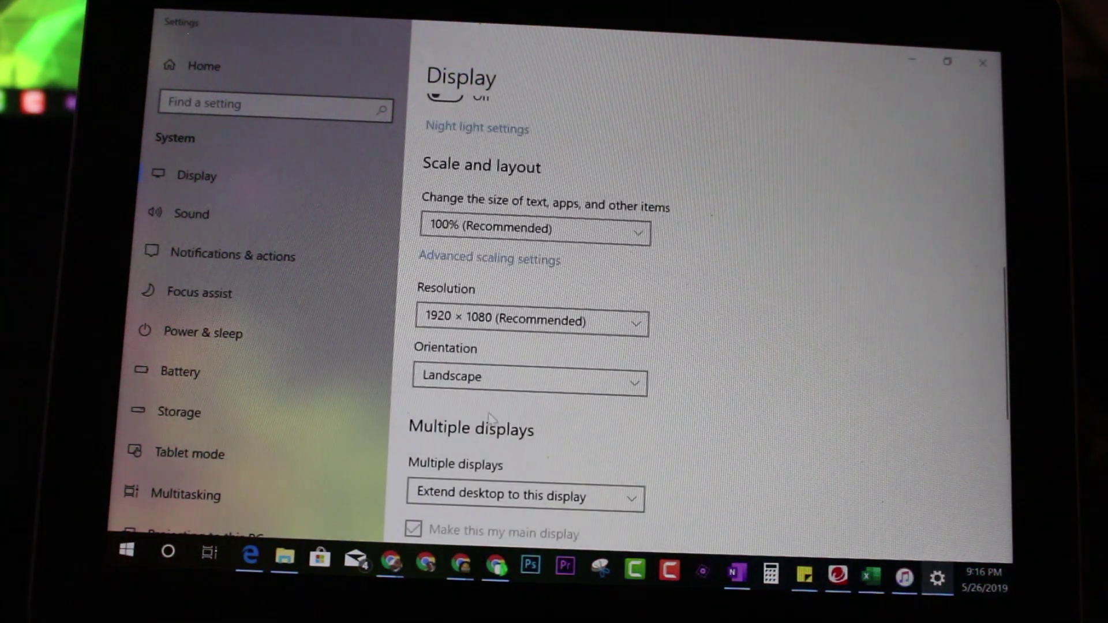
{"action": "scroll", "coordinate": [490, 417], "scroll_direction": "down", "scroll_amount": 3}
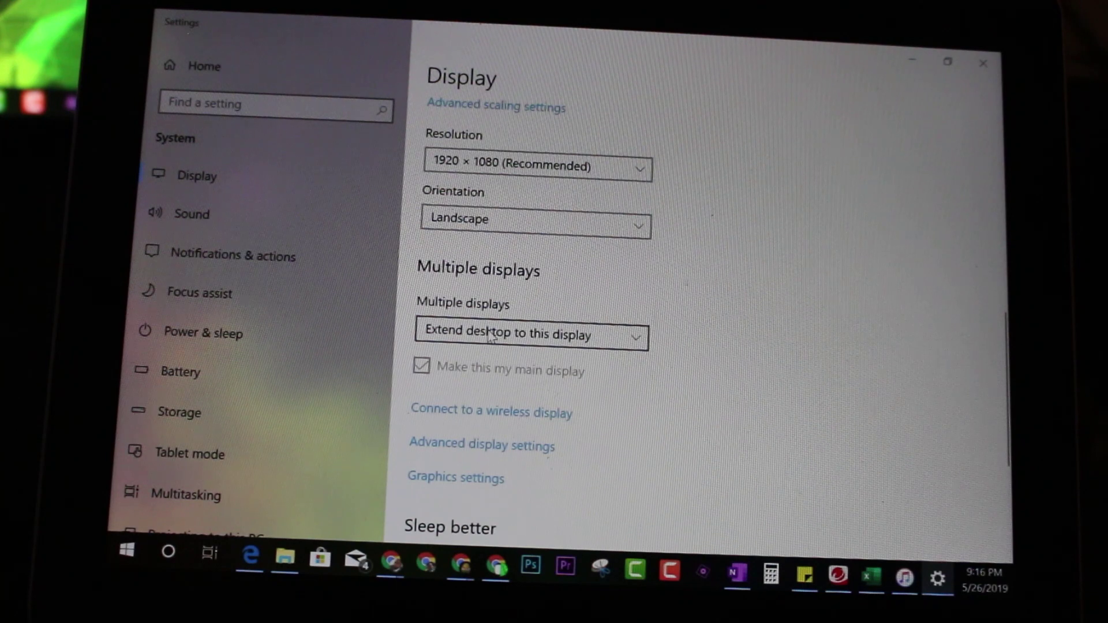
- Keep Multiple displays on 'Extend desktop to this display' and close Settings
{"action": "left_click", "coordinate": [490, 338]}
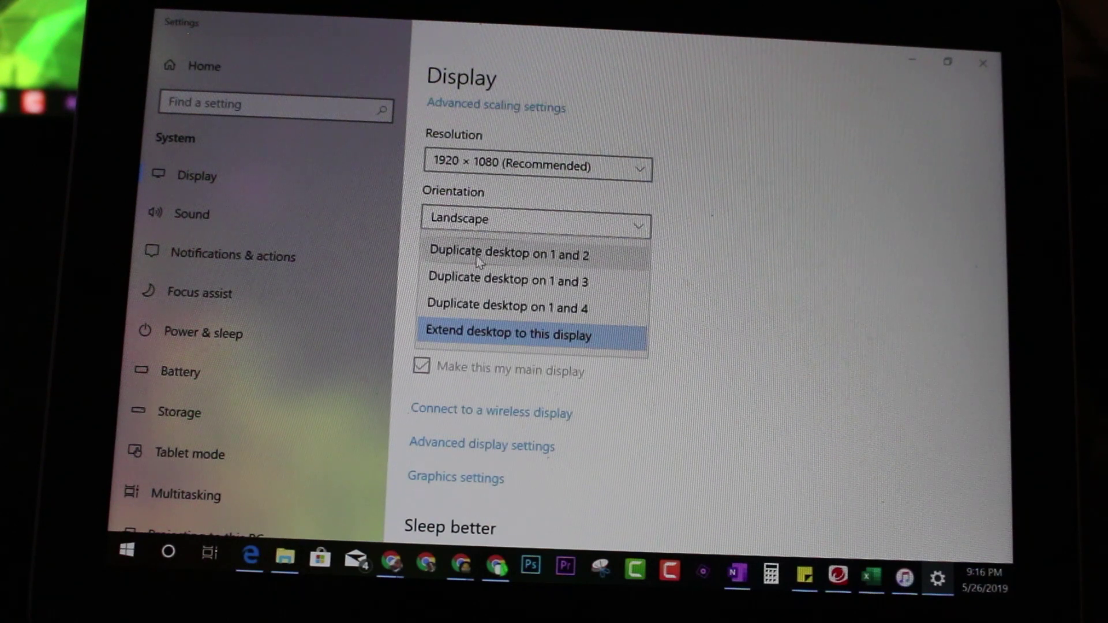
{"action": "left_click", "coordinate": [771, 507]}
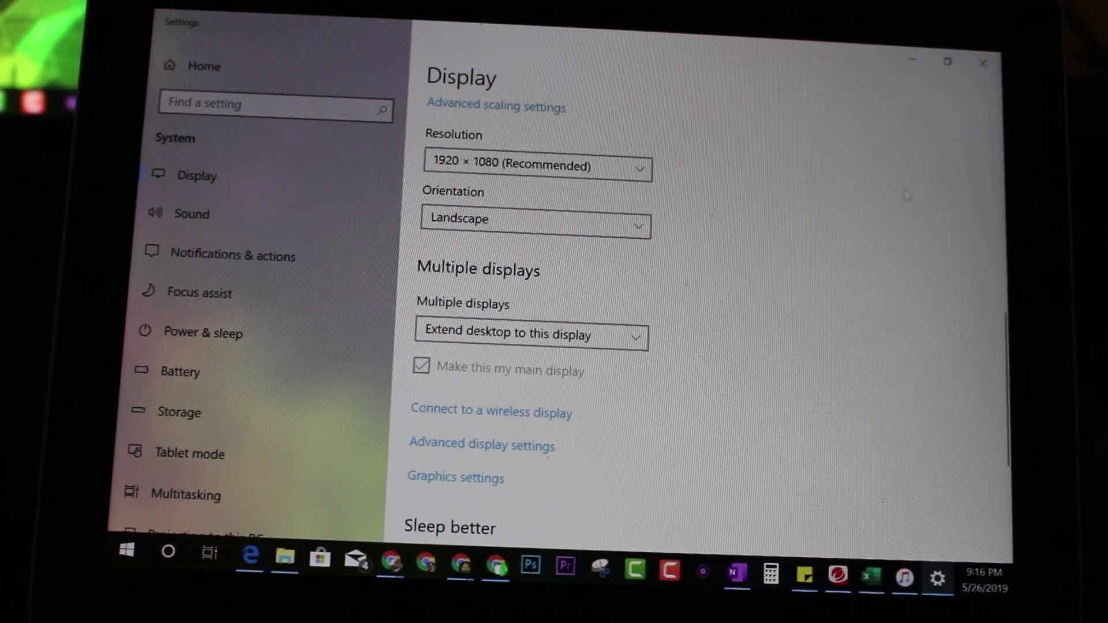
{"action": "left_click", "coordinate": [991, 69]}
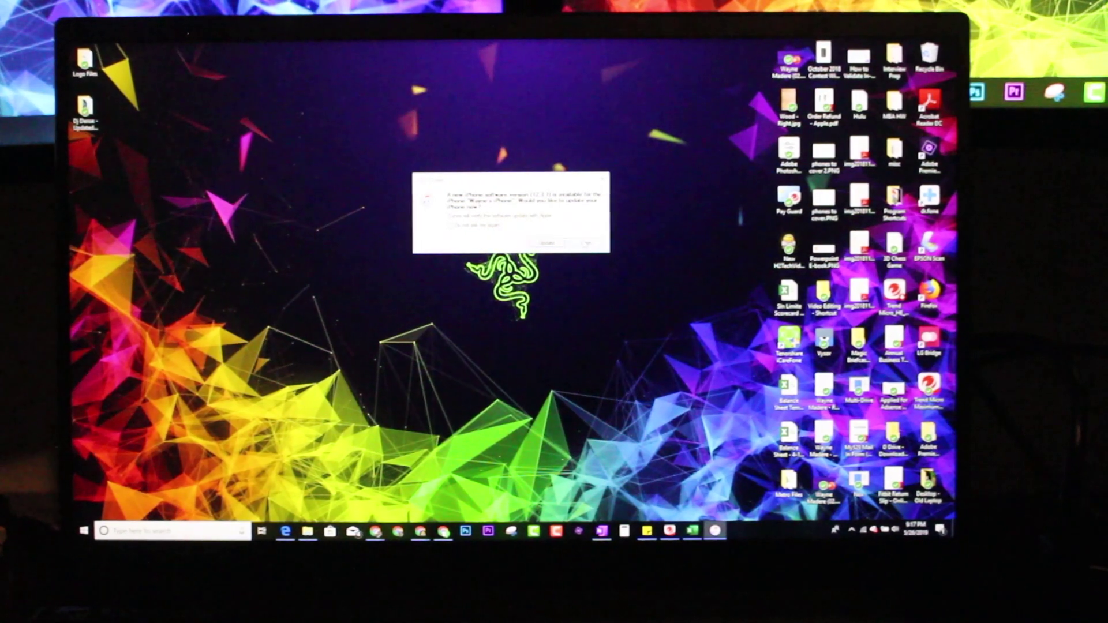
- Dismiss the iPhone update message and disconnect the PC from Surface-Teddie
{"action": "key", "text": "Escape"}
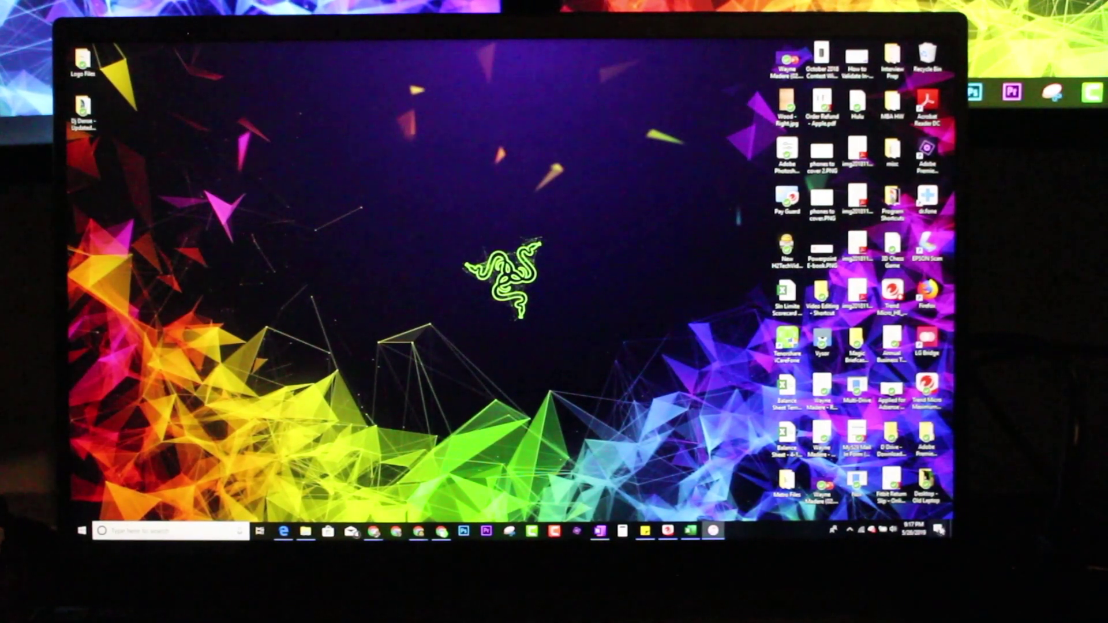
{"action": "left_click", "coordinate": [939, 529]}
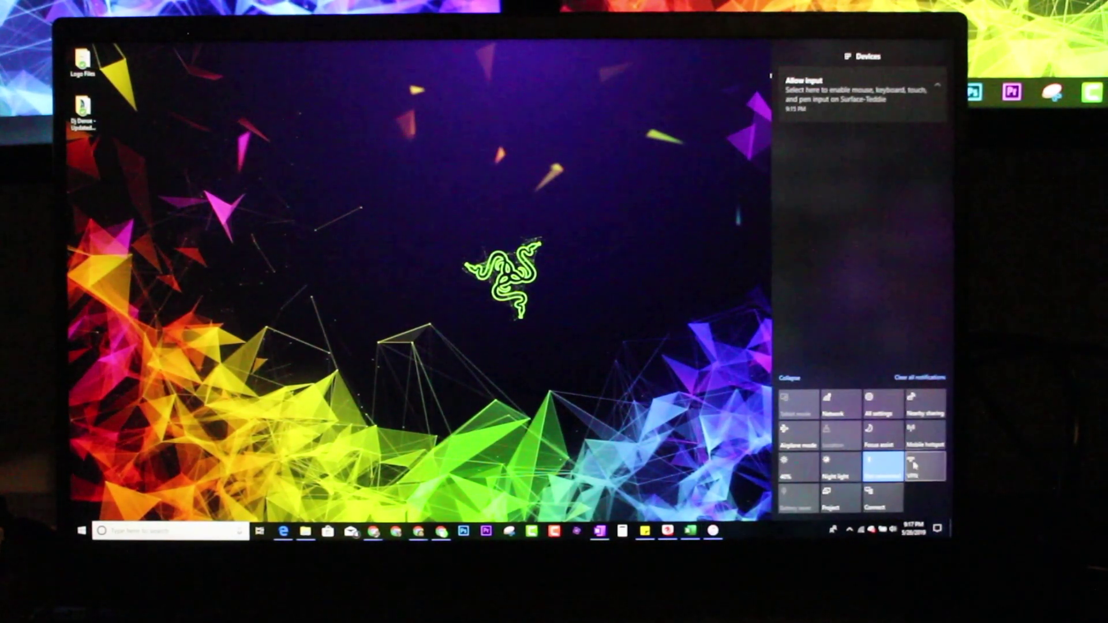
{"action": "left_click", "coordinate": [881, 502]}
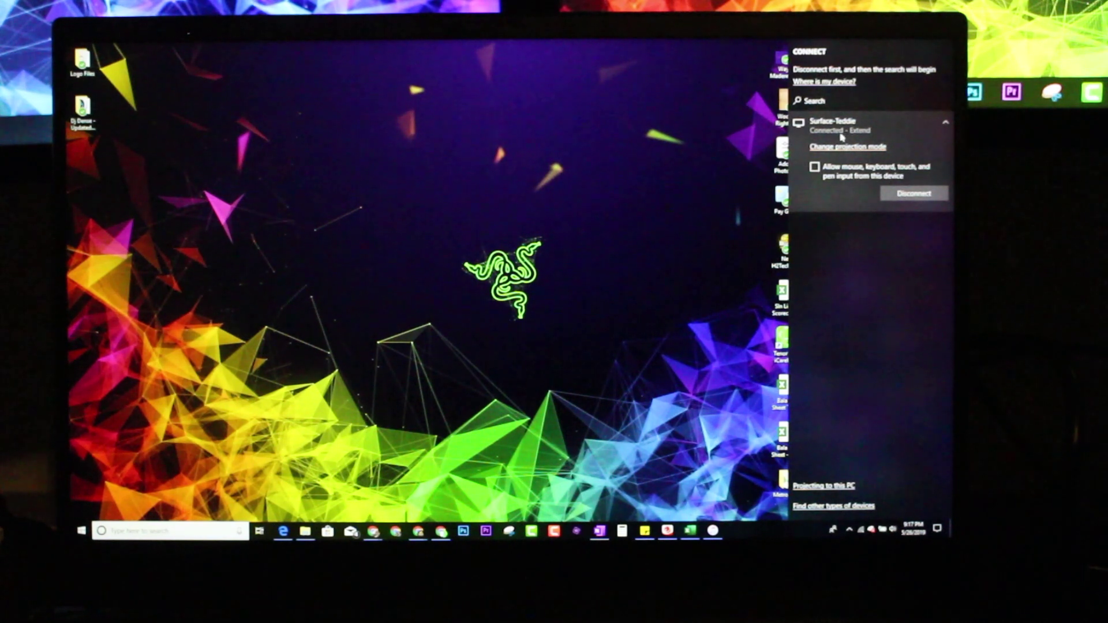
{"action": "left_click", "coordinate": [915, 194]}
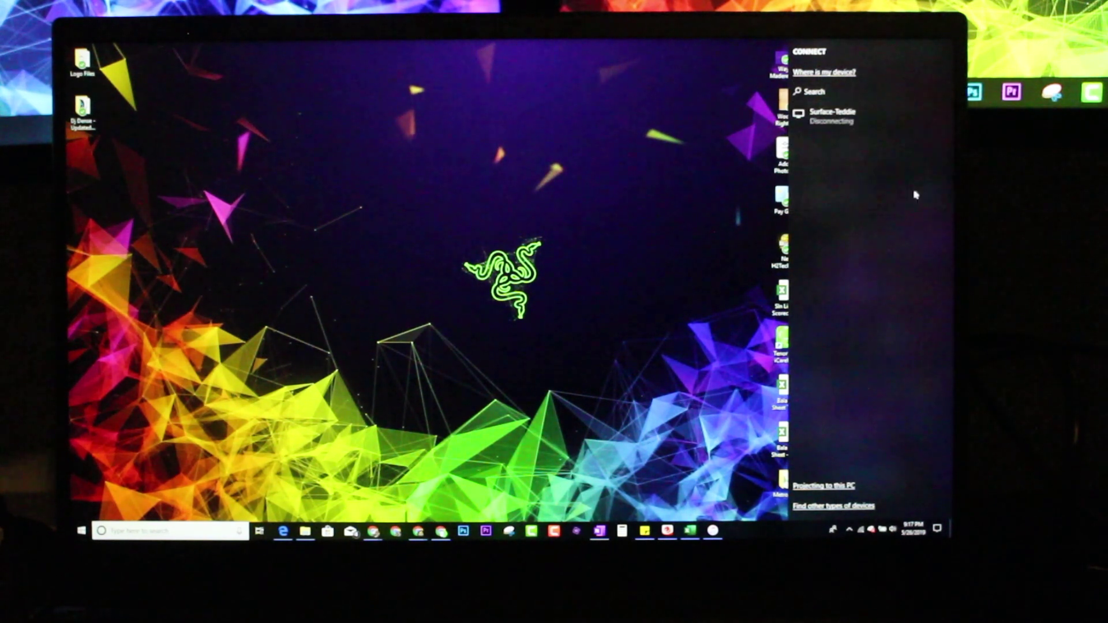